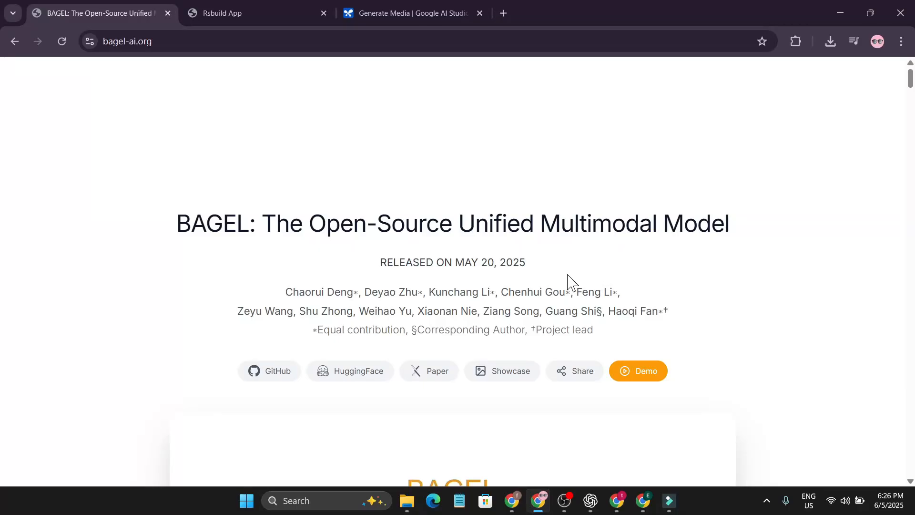
pyautogui.scroll(-1, 396, 236)
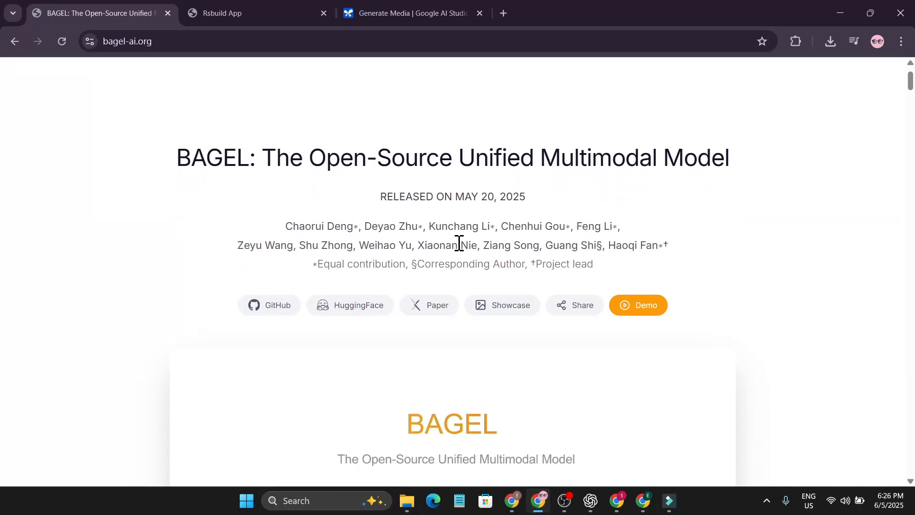
pyautogui.scroll(-1, 458, 243)
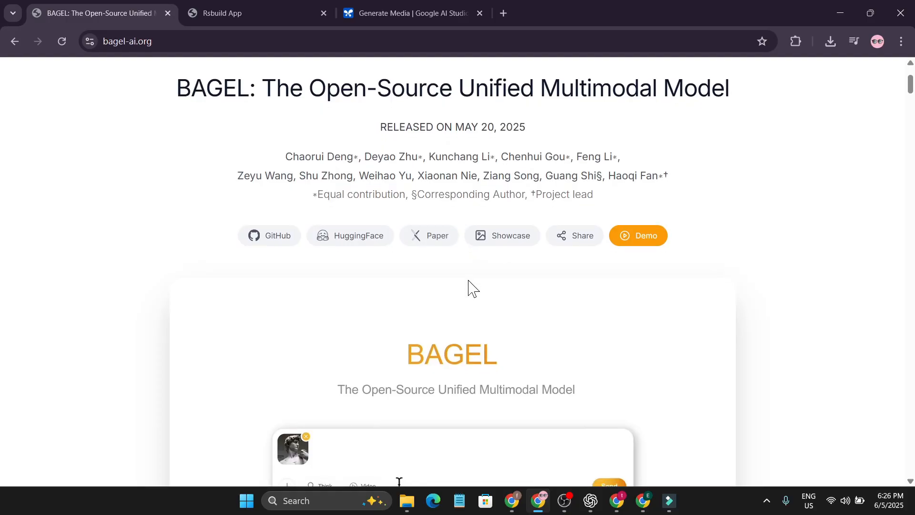
pyautogui.scroll(-2, 472, 286)
pyautogui.scroll(2, 470, 288)
pyautogui.scroll(1, 468, 288)
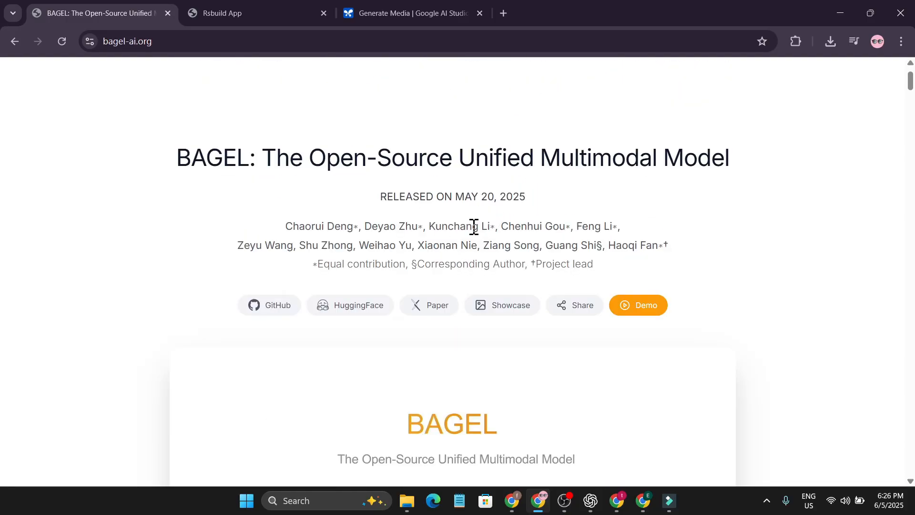
pyautogui.scroll(-3, 458, 244)
pyautogui.scroll(2, 458, 247)
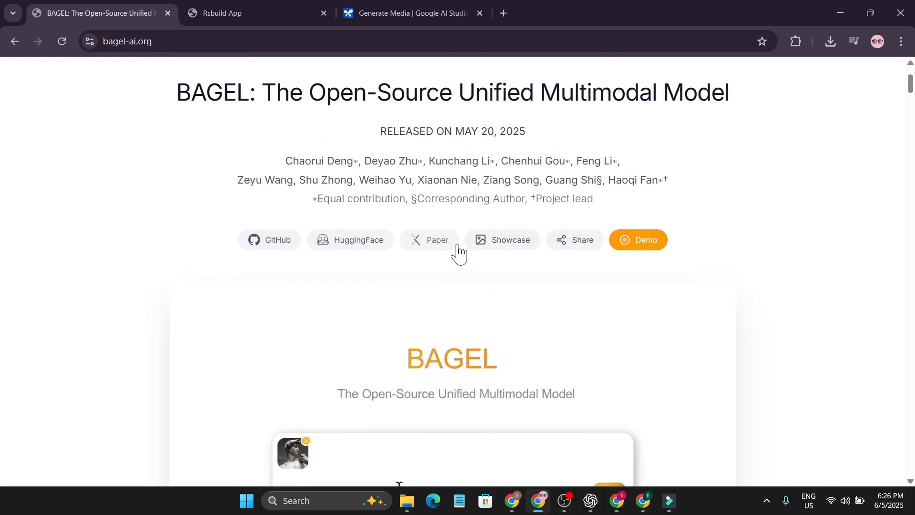
pyautogui.scroll(1, 459, 254)
pyautogui.scroll(-3, 458, 253)
pyautogui.scroll(-1, 411, 265)
pyautogui.scroll(1, 286, 315)
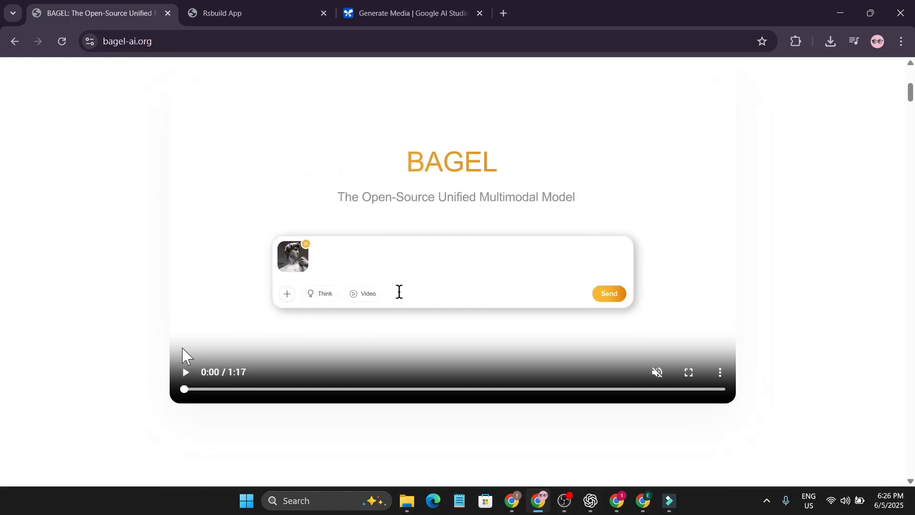
# Step: Start playing the site's introduction video
pyautogui.click(187, 373)
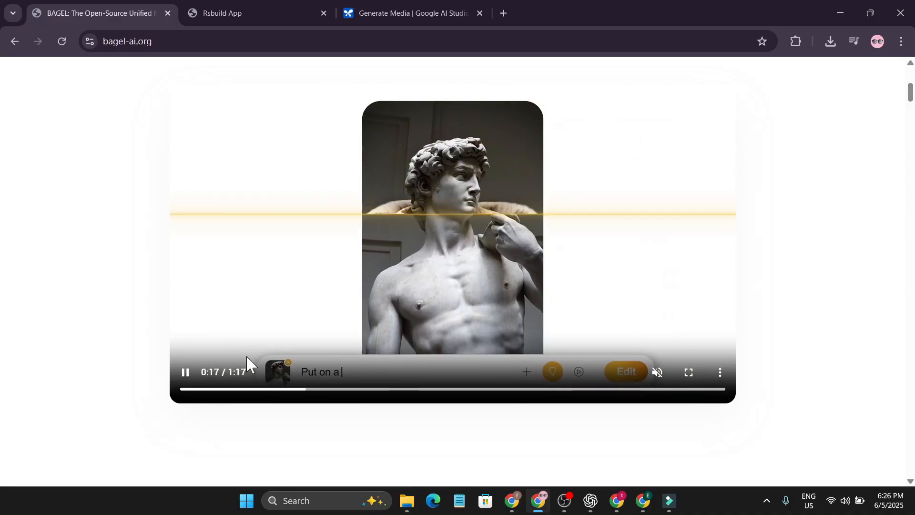
# Step: Pause the video partway through, then browse the David statue Chat showcase toward Generation
pyautogui.click(559, 322)
pyautogui.scroll(-2, 559, 322)
pyautogui.scroll(-2, 560, 322)
pyautogui.scroll(-3, 560, 322)
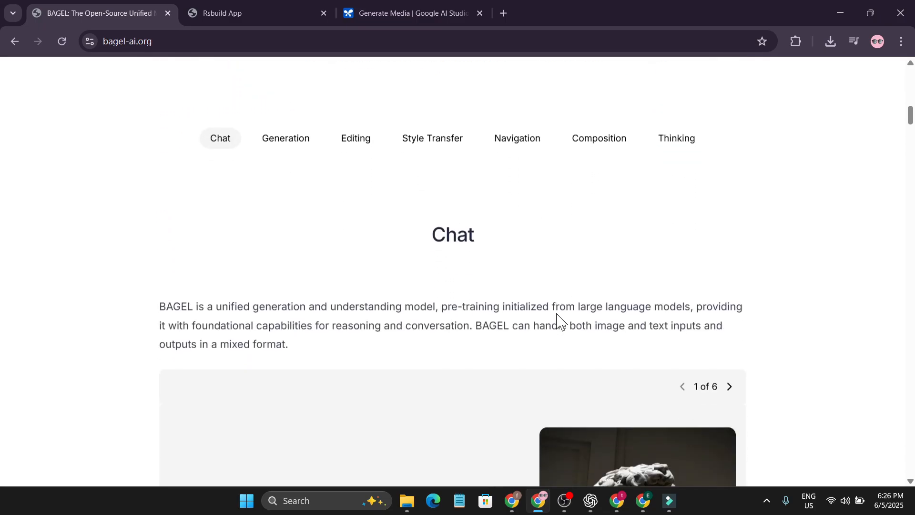
pyautogui.scroll(-1, 560, 322)
pyautogui.scroll(-1, 560, 322)
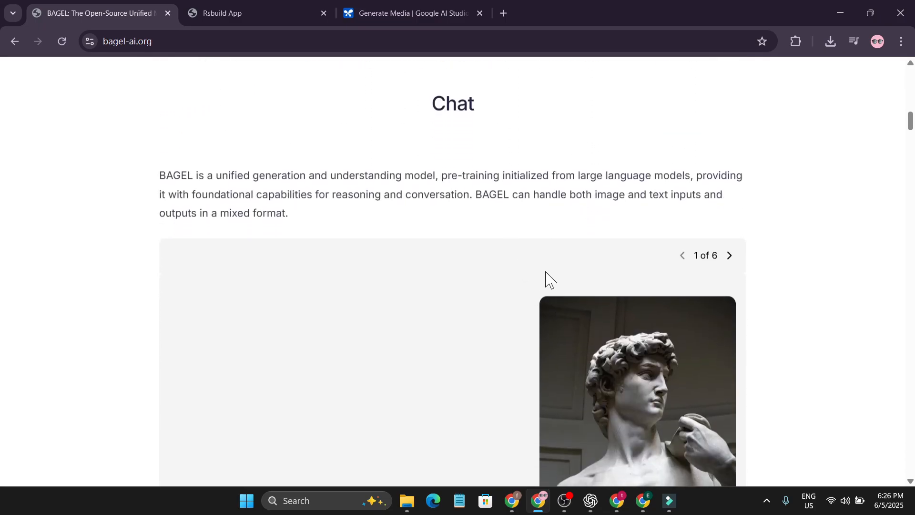
pyautogui.scroll(-2, 548, 301)
pyautogui.scroll(2, 544, 286)
pyautogui.scroll(-2, 541, 287)
pyautogui.scroll(-1, 611, 360)
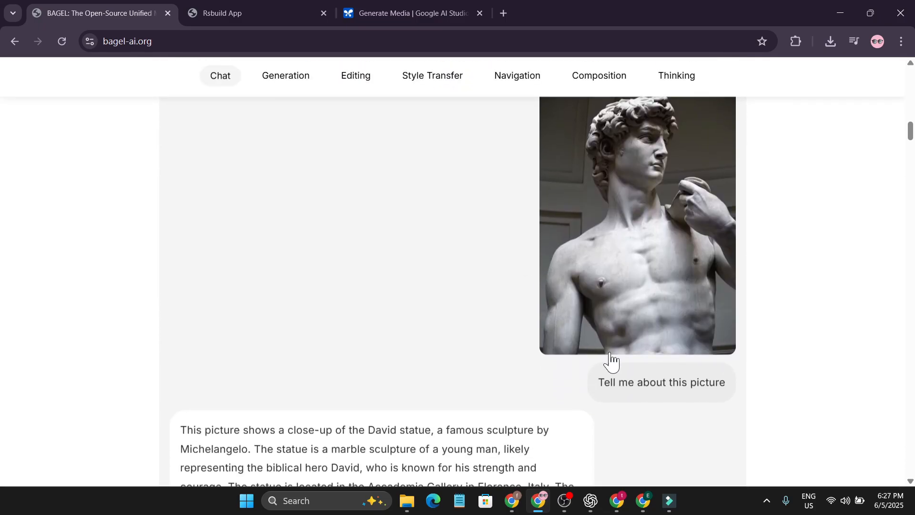
pyautogui.scroll(-1, 634, 373)
pyautogui.scroll(1, 623, 337)
pyautogui.scroll(-2, 608, 303)
pyautogui.scroll(-1, 501, 293)
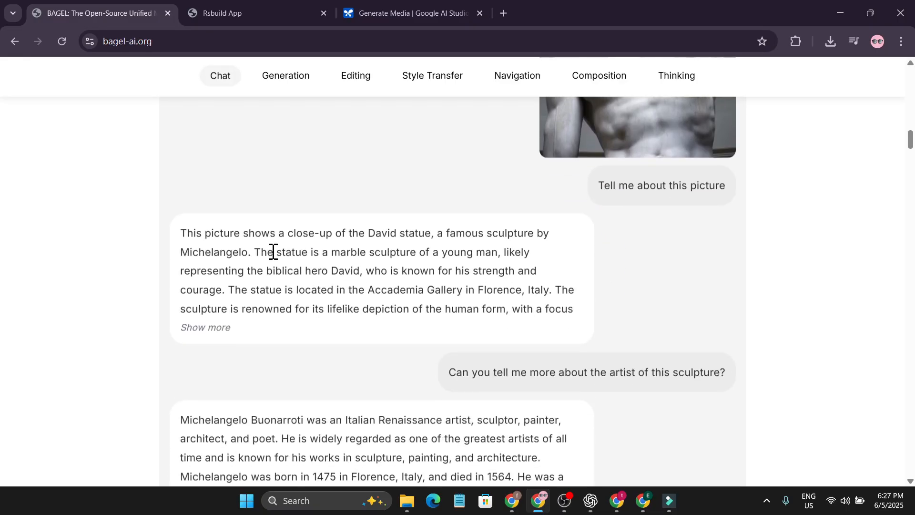
pyautogui.scroll(2, 589, 262)
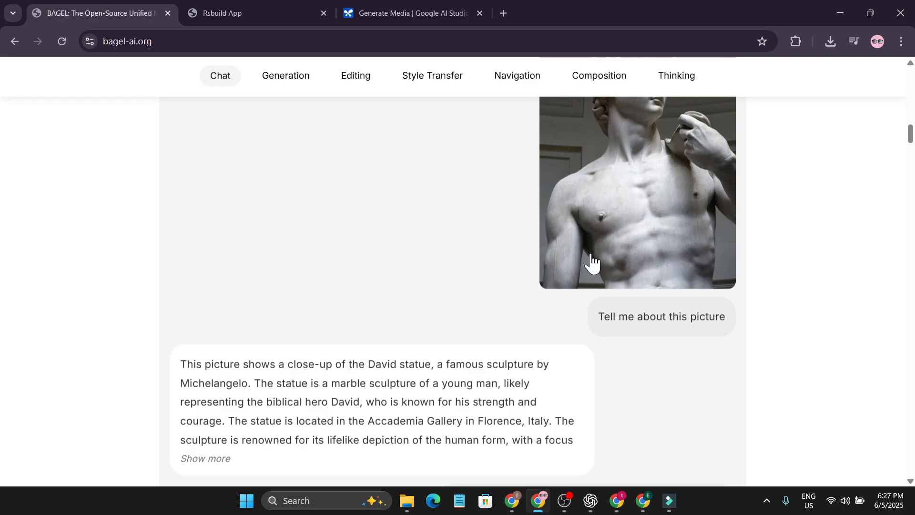
pyautogui.scroll(-3, 576, 296)
pyautogui.scroll(-3, 480, 294)
pyautogui.scroll(-1, 487, 315)
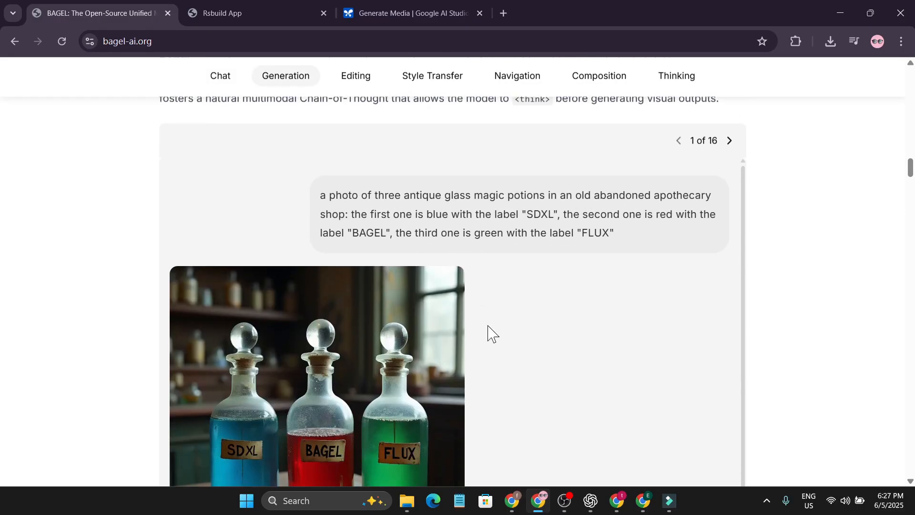
pyautogui.scroll(-2, 491, 333)
pyautogui.scroll(1, 430, 244)
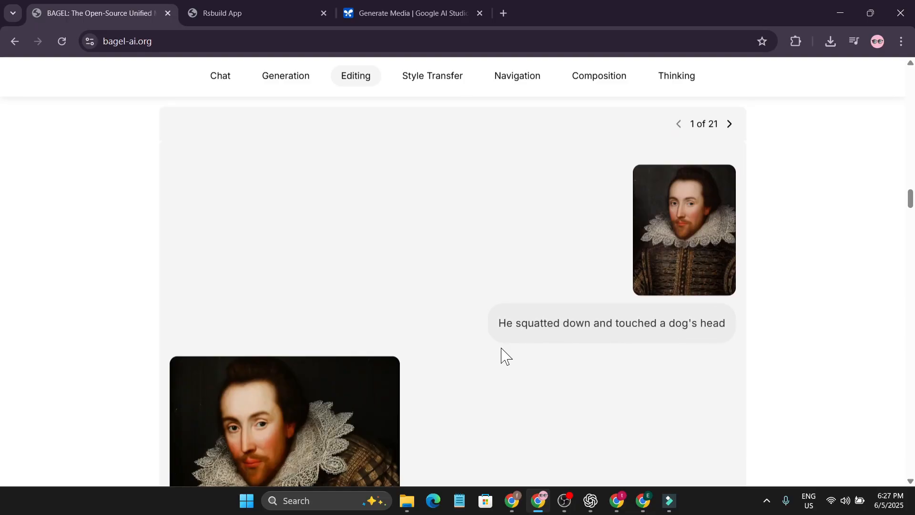
pyautogui.scroll(-2, 483, 358)
pyautogui.scroll(-2, 484, 358)
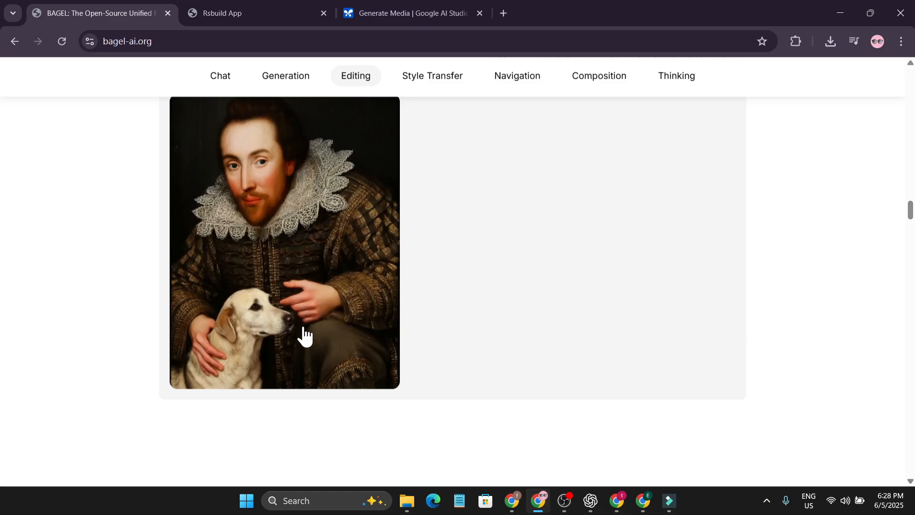
pyautogui.scroll(-5, 535, 326)
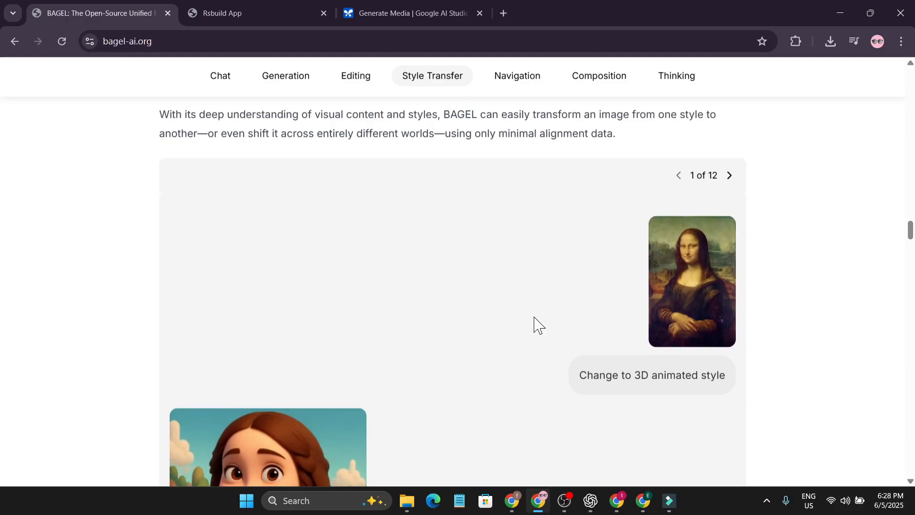
pyautogui.scroll(-2, 587, 317)
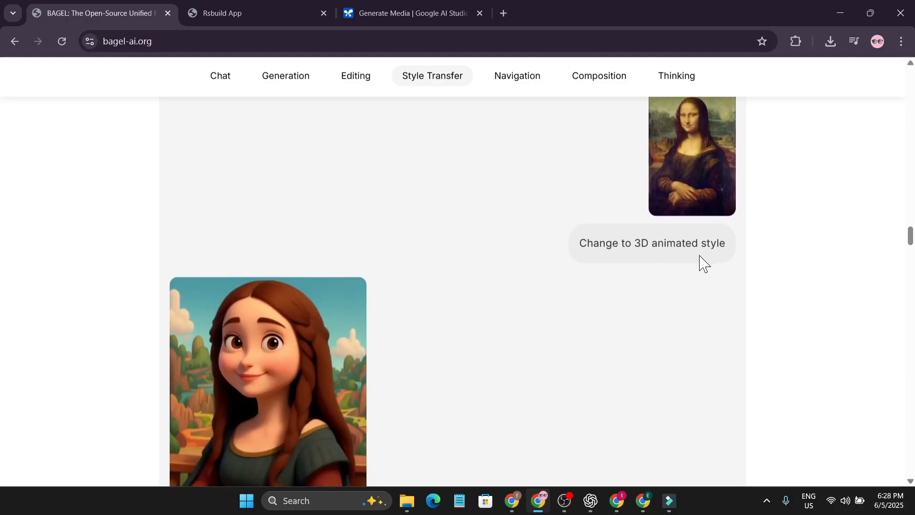
pyautogui.scroll(-2, 588, 308)
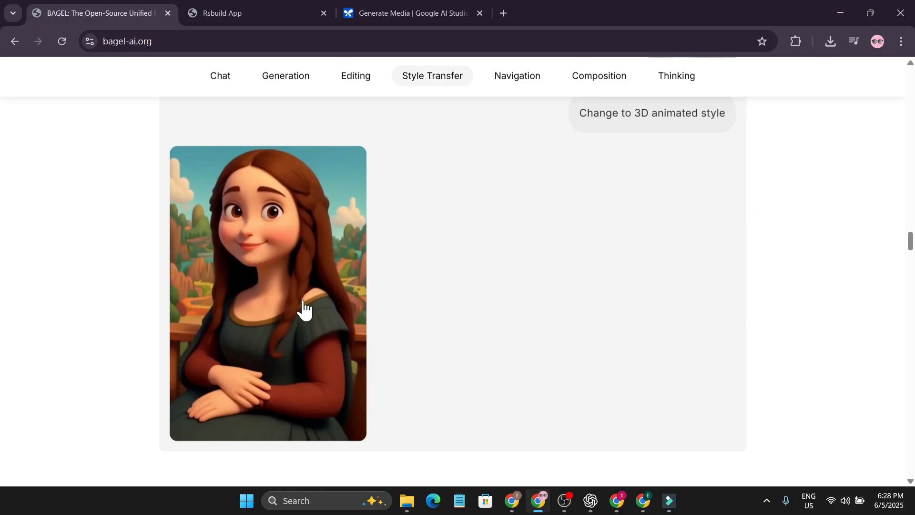
pyautogui.scroll(-3, 429, 321)
pyautogui.scroll(-20, 556, 321)
pyautogui.scroll(1, 494, 337)
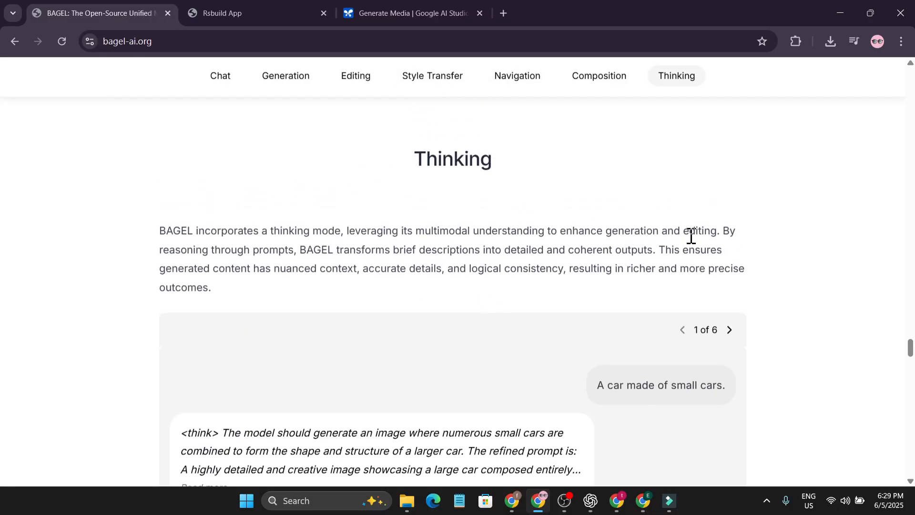
pyautogui.scroll(-1, 643, 301)
pyautogui.scroll(-1, 625, 337)
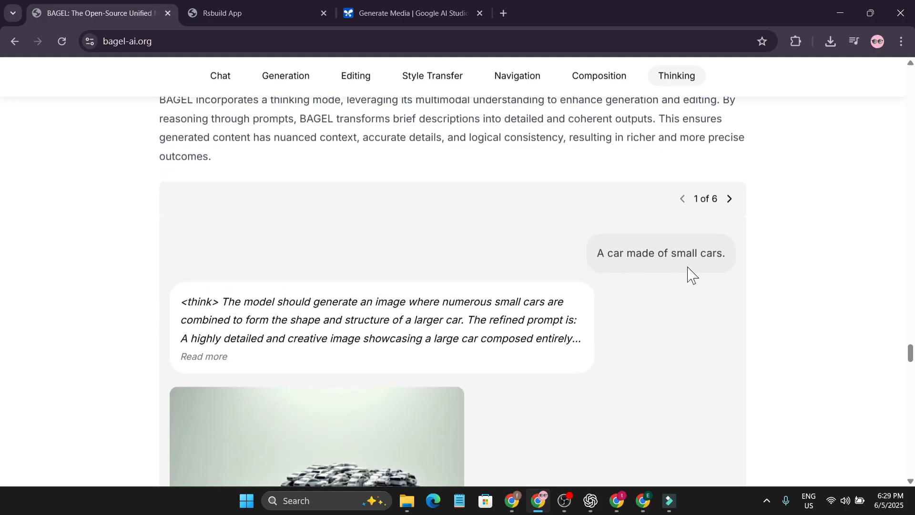
pyautogui.scroll(-1, 644, 293)
pyautogui.scroll(-1, 600, 311)
pyautogui.scroll(1, 429, 258)
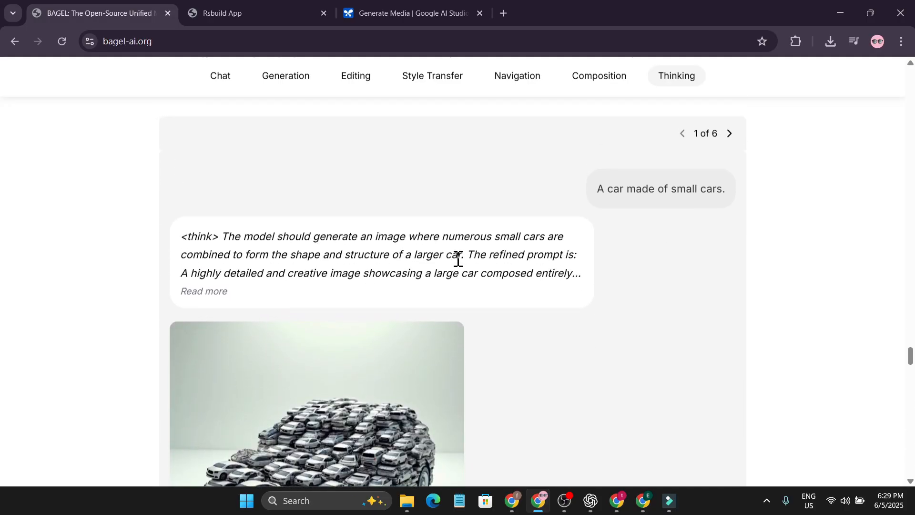
pyautogui.scroll(-1, 468, 266)
pyautogui.scroll(-2, 430, 286)
pyautogui.scroll(-1, 389, 315)
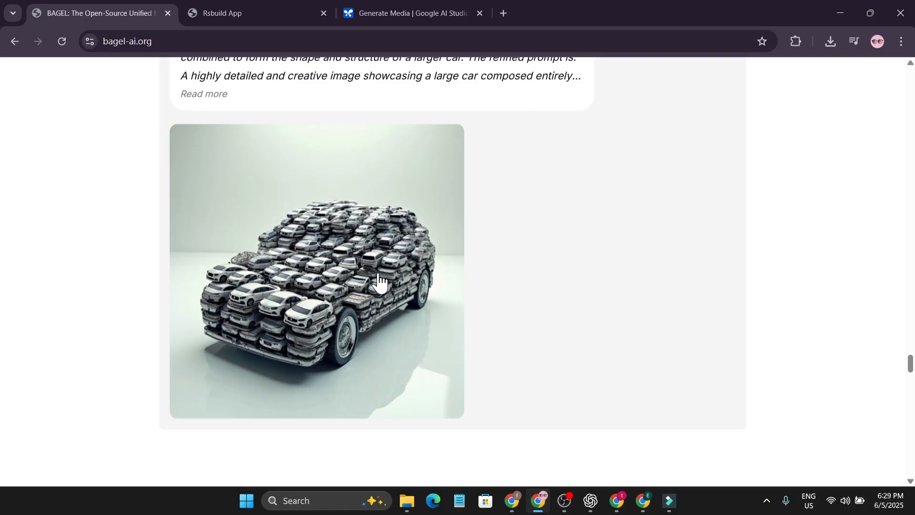
# Step: Jump back to the top of the BAGEL page after viewing the car-of-small-cars image
pyautogui.press('Home')
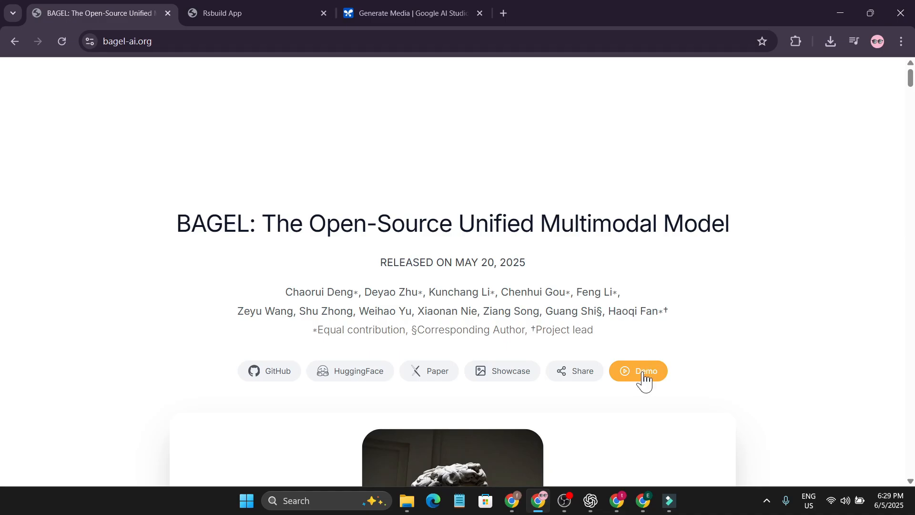
# Step: Compare the BAGEL demo's Tsar Bomba answer with ChatGPT's answer to the same question
pyautogui.click(286, 10)
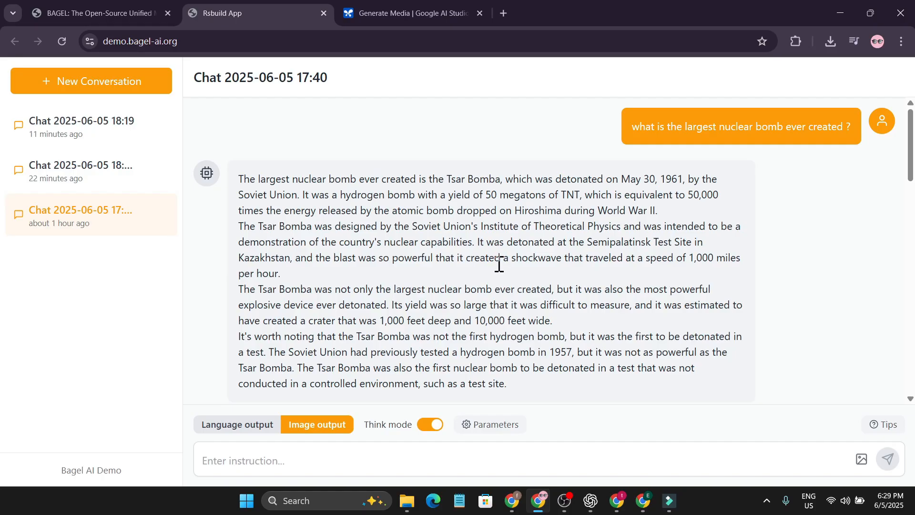
pyautogui.click(589, 500)
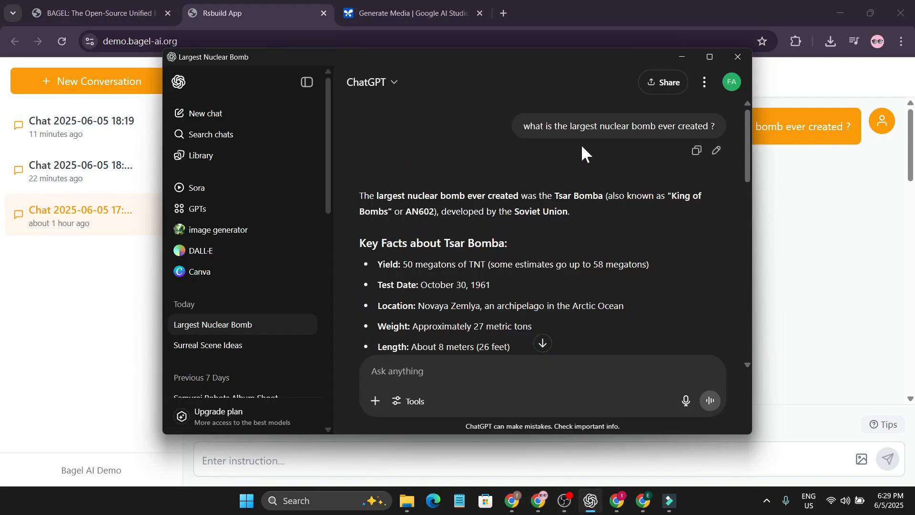
pyautogui.scroll(-2, 511, 218)
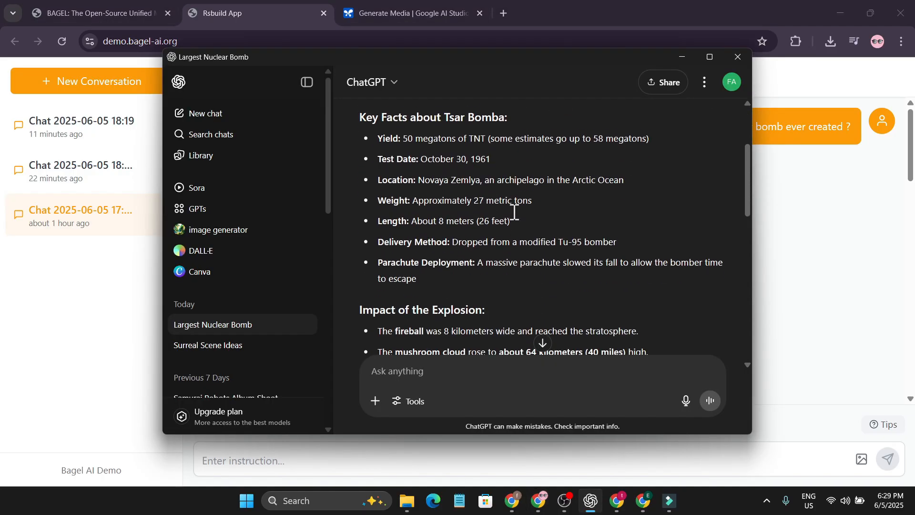
pyautogui.scroll(-2, 511, 219)
pyautogui.scroll(-1, 511, 219)
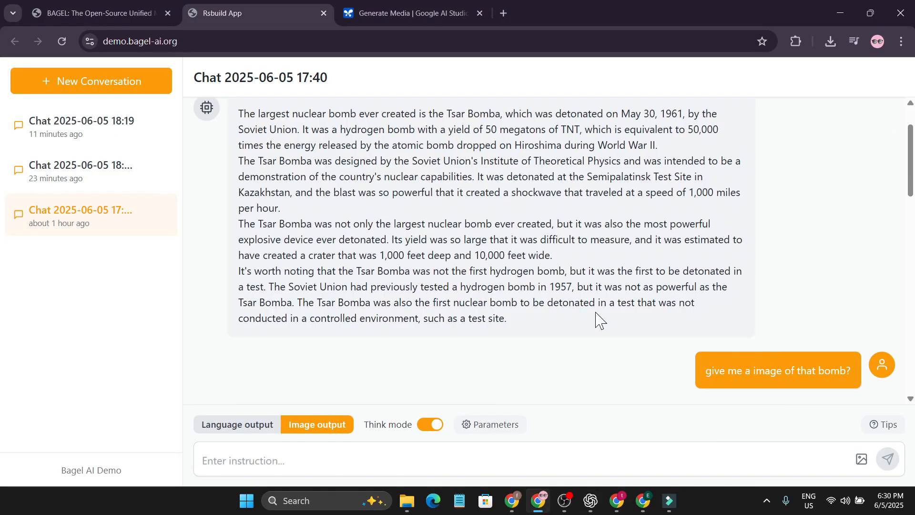
pyautogui.scroll(-3, 599, 319)
pyautogui.scroll(-2, 454, 309)
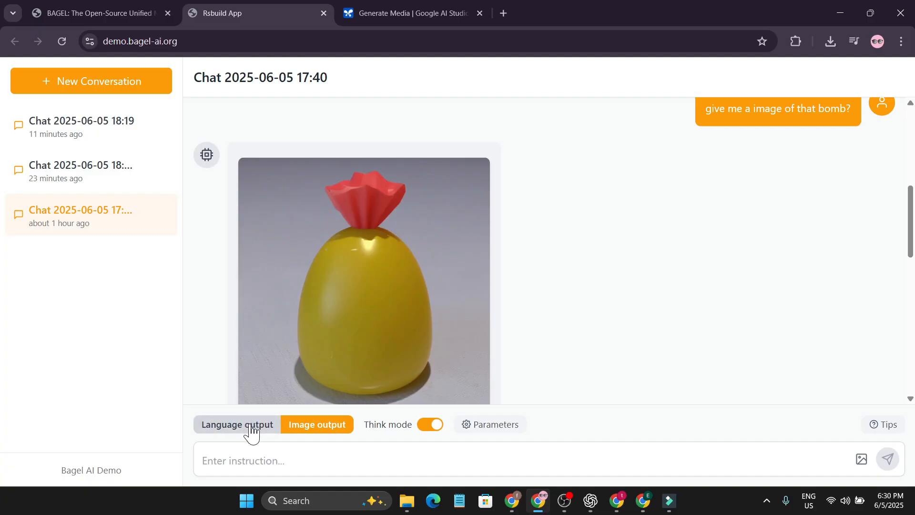
pyautogui.scroll(-2, 401, 322)
pyautogui.scroll(3, 400, 300)
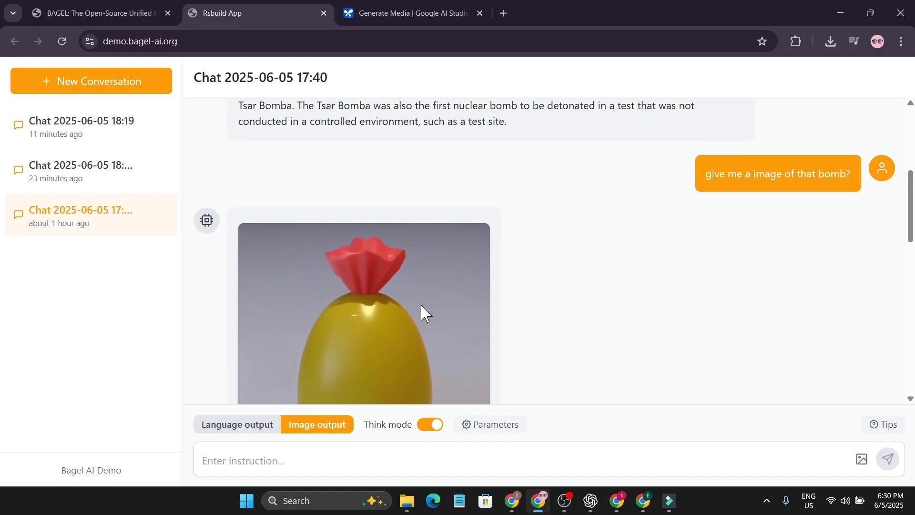
pyautogui.scroll(-1, 433, 311)
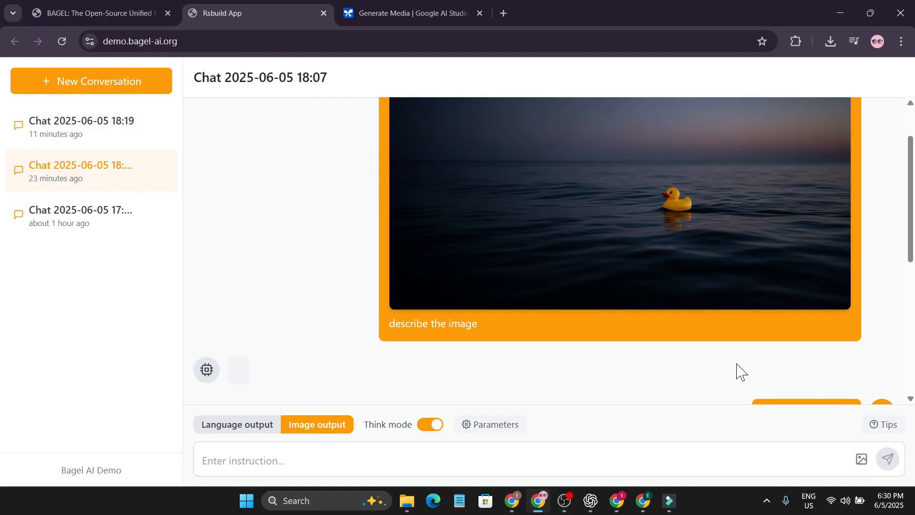
pyautogui.scroll(-2, 604, 301)
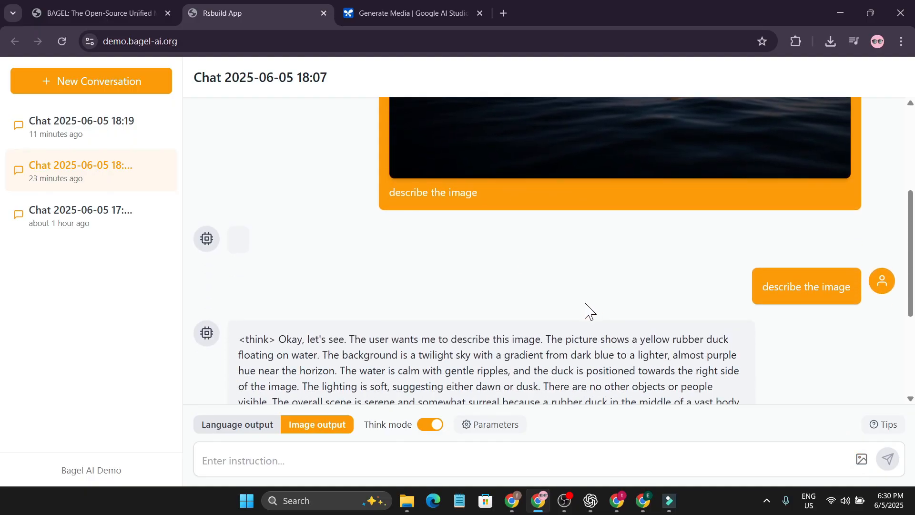
pyautogui.scroll(-1, 586, 310)
pyautogui.scroll(-1, 349, 287)
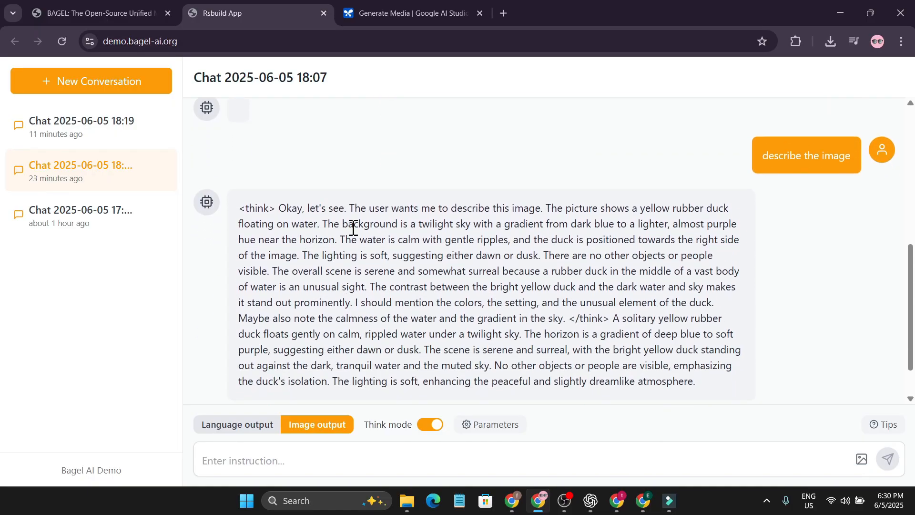
pyautogui.scroll(3, 640, 204)
pyautogui.scroll(2, 600, 237)
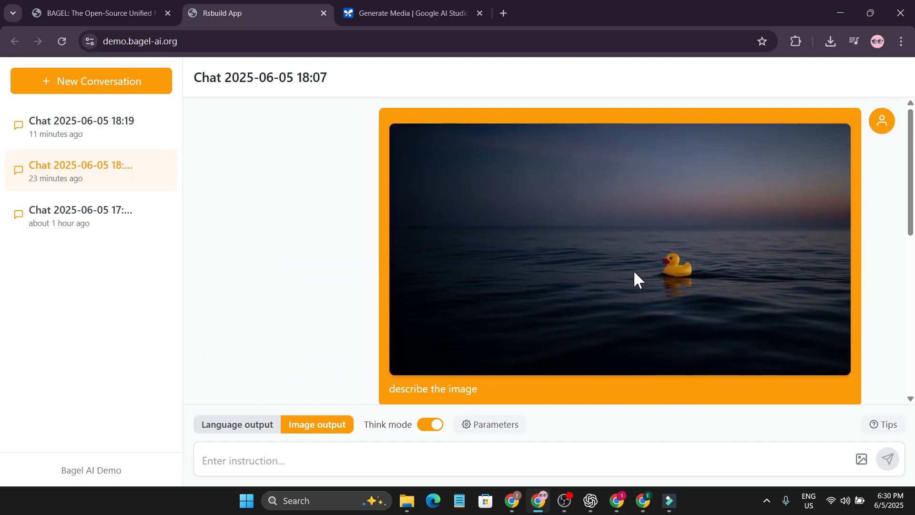
pyautogui.scroll(-1, 638, 270)
pyautogui.scroll(-1, 654, 230)
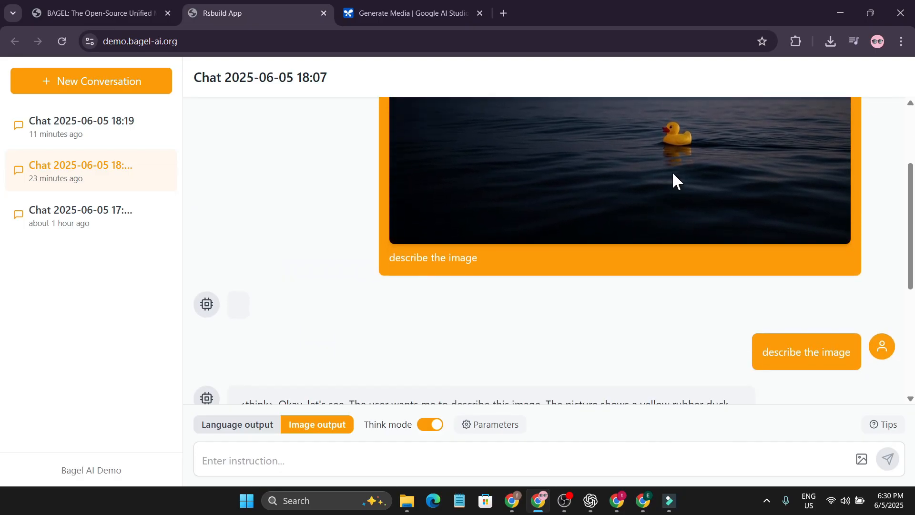
pyautogui.scroll(-3, 673, 179)
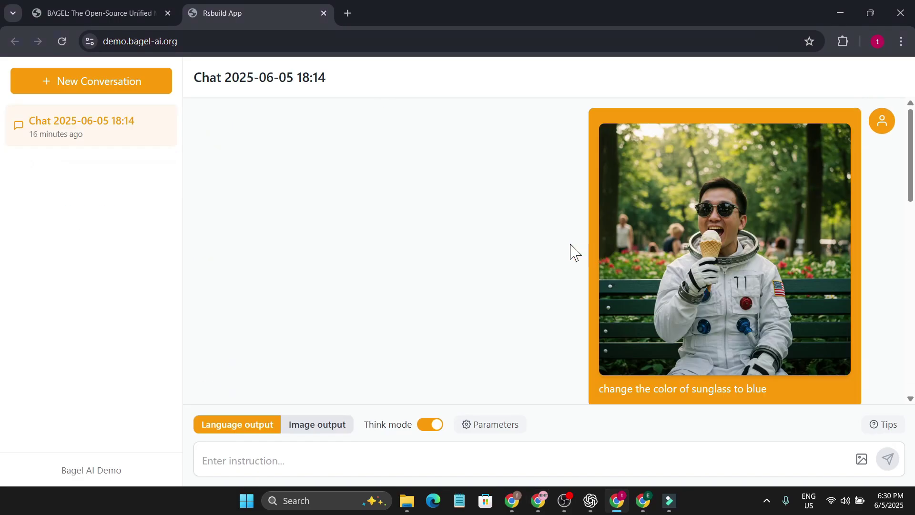
pyautogui.scroll(-1, 570, 252)
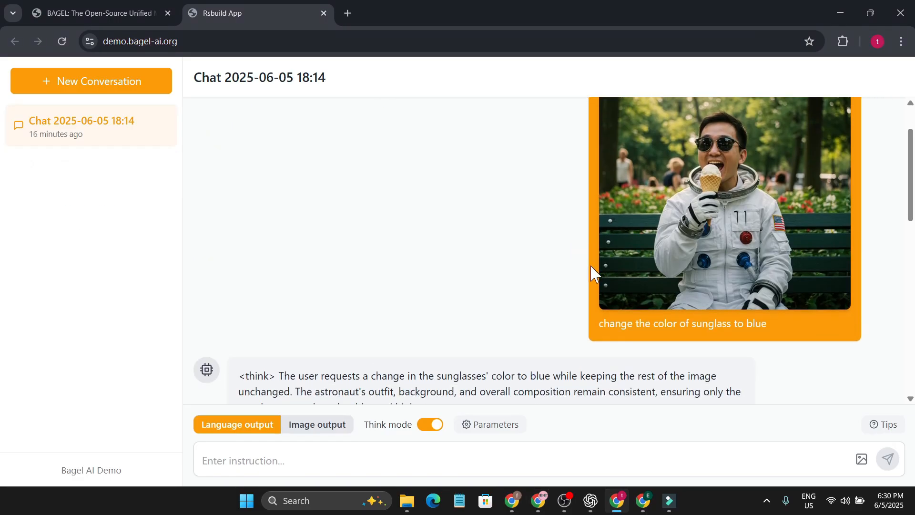
pyautogui.scroll(-2, 520, 263)
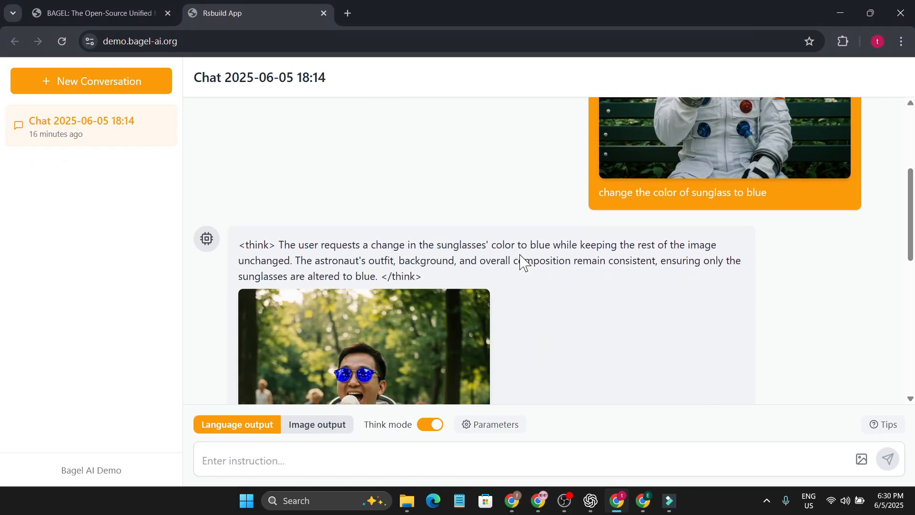
pyautogui.scroll(-1, 520, 260)
pyautogui.scroll(-1, 403, 279)
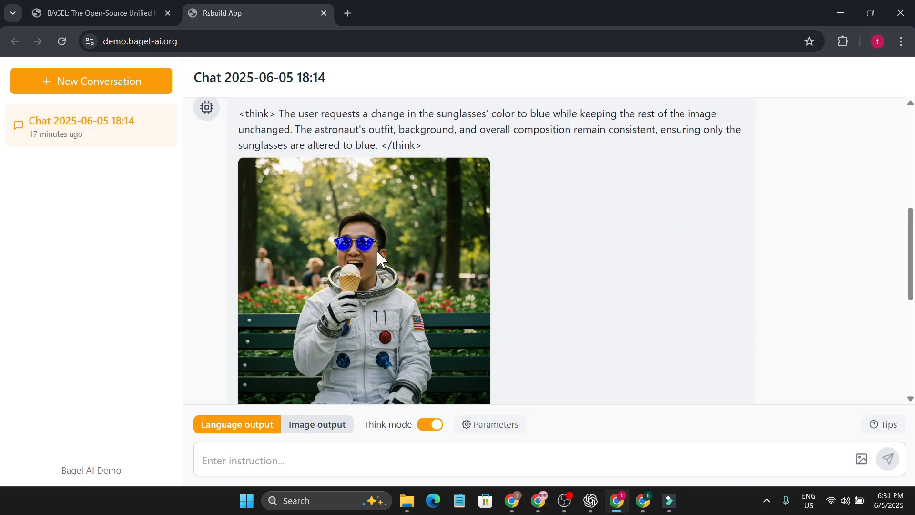
pyautogui.scroll(5, 647, 252)
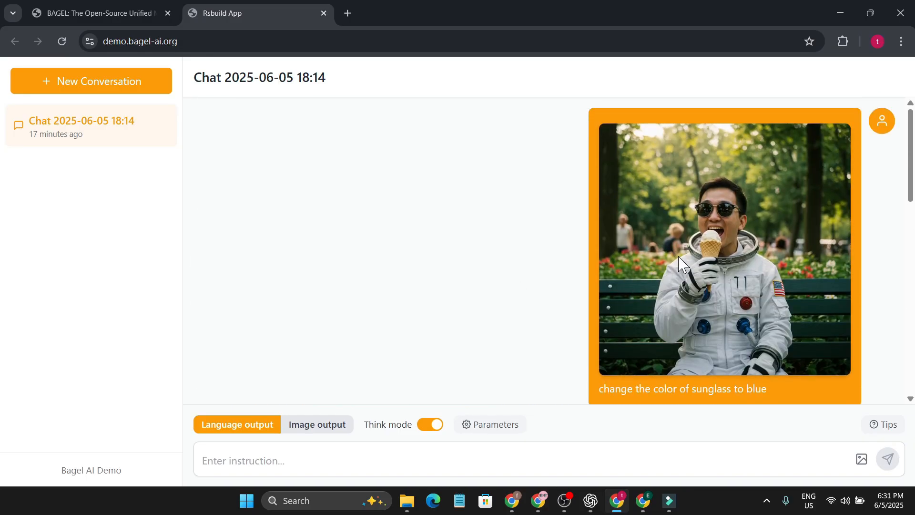
pyautogui.scroll(-3, 399, 335)
pyautogui.scroll(-2, 387, 281)
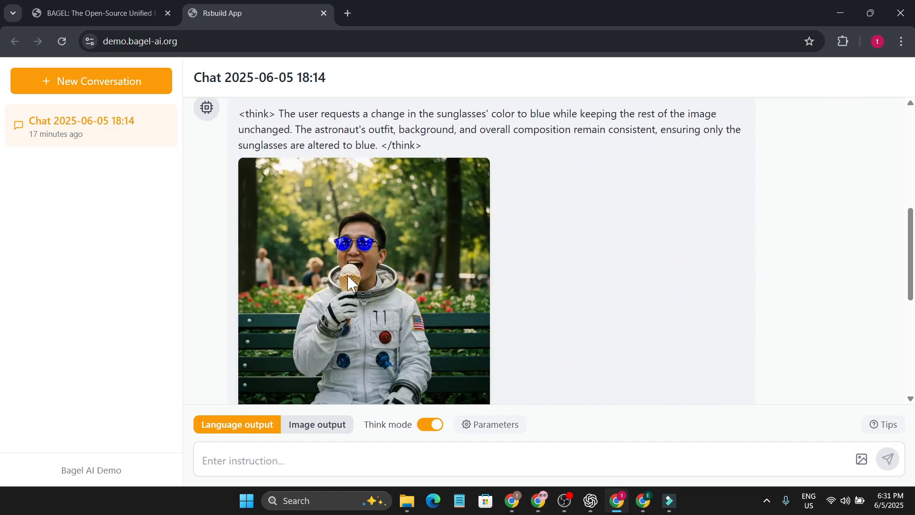
pyautogui.scroll(-1, 387, 281)
pyautogui.scroll(3, 605, 196)
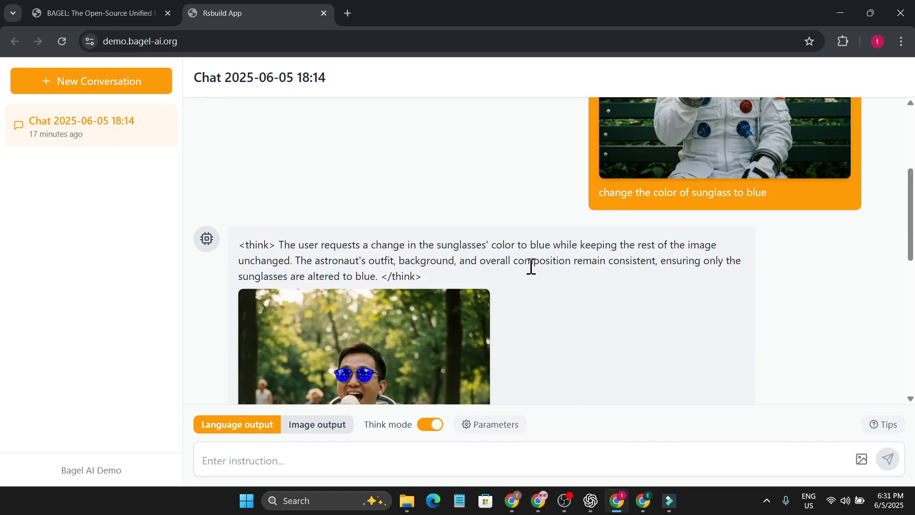
pyautogui.scroll(-2, 530, 266)
# Step: Switch the astronaut chat's output mode to Image after reviewing the blue-sunglasses edit
pyautogui.click(324, 428)
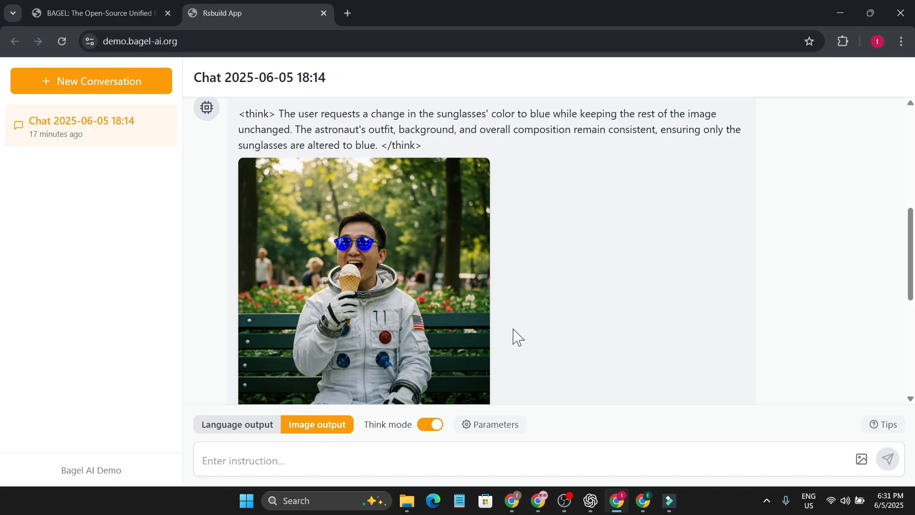
pyautogui.scroll(-3, 517, 334)
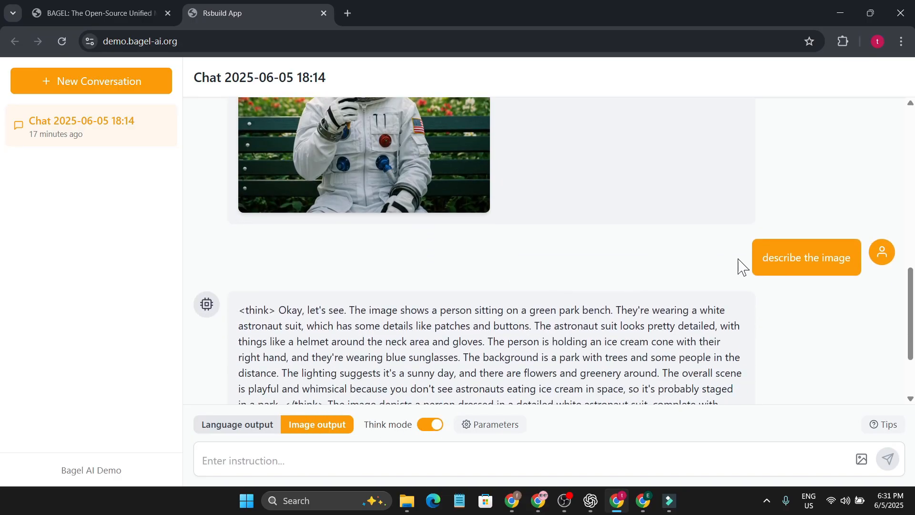
pyautogui.scroll(-2, 533, 276)
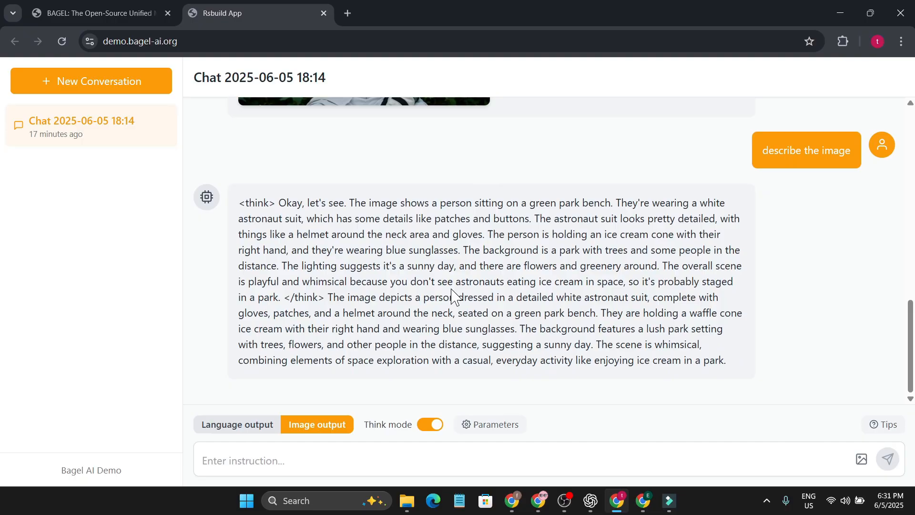
pyautogui.scroll(2, 452, 295)
pyautogui.scroll(2, 452, 296)
pyautogui.scroll(-3, 453, 290)
pyautogui.scroll(-5, 501, 279)
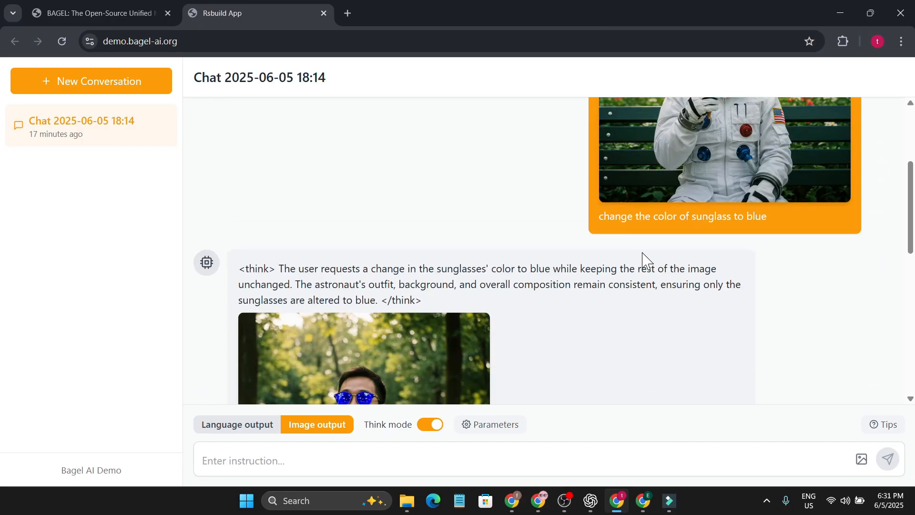
pyautogui.scroll(-3, 454, 296)
pyautogui.scroll(-3, 443, 277)
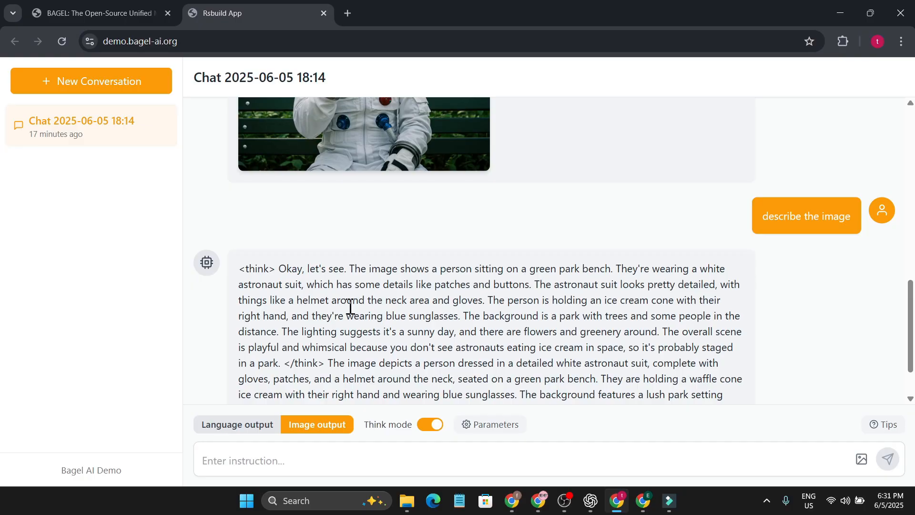
pyautogui.scroll(2, 422, 317)
pyautogui.scroll(1, 421, 306)
pyautogui.scroll(-1, 425, 314)
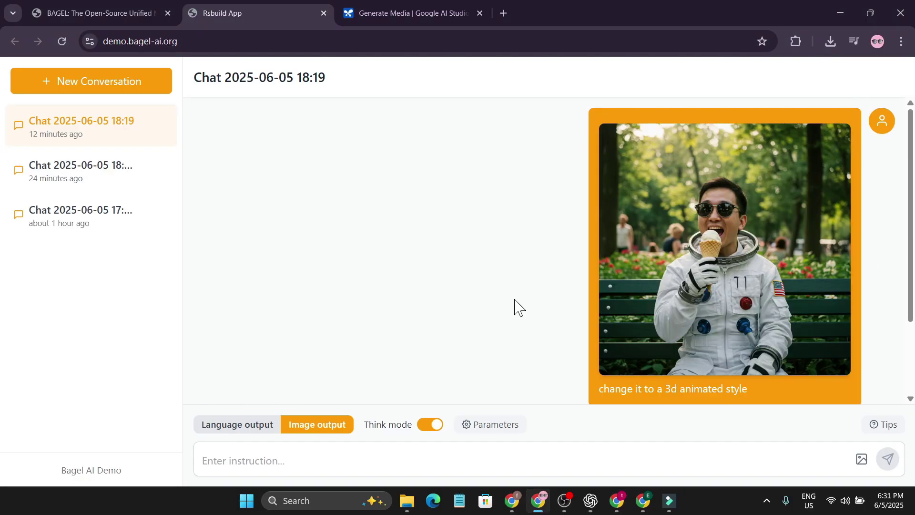
pyautogui.scroll(-1, 516, 306)
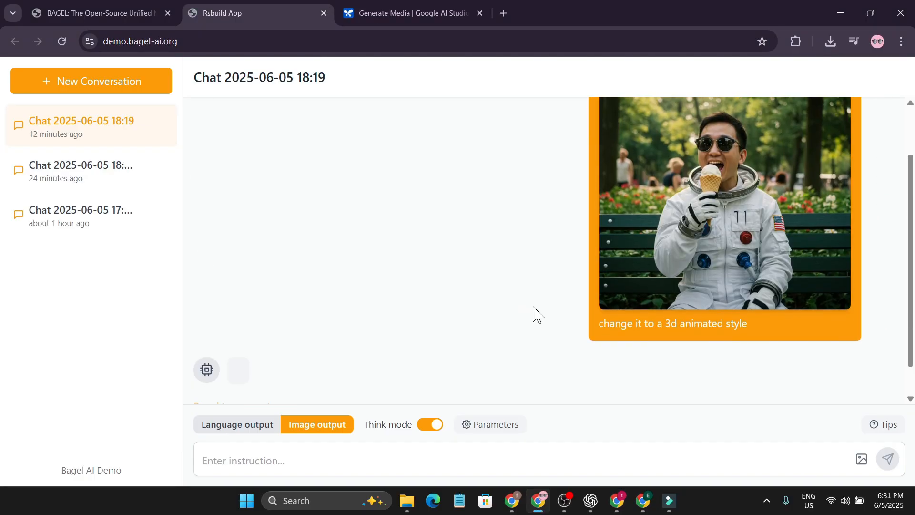
pyautogui.scroll(1, 534, 315)
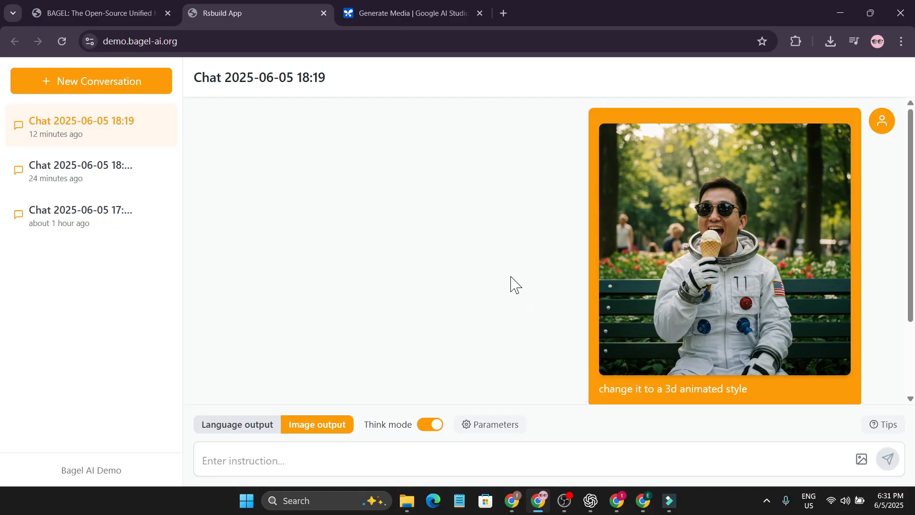
pyautogui.scroll(-2, 367, 349)
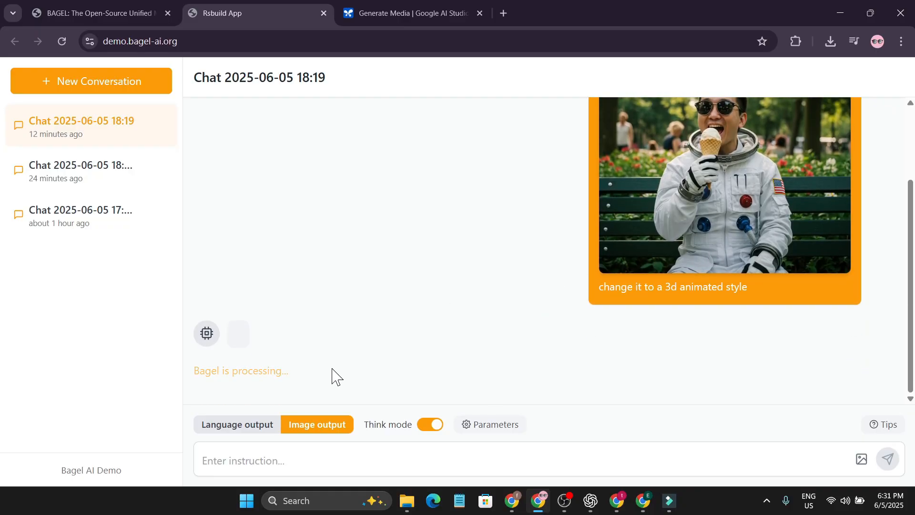
pyautogui.moveTo(86, 127)
pyautogui.scroll(2, 455, 332)
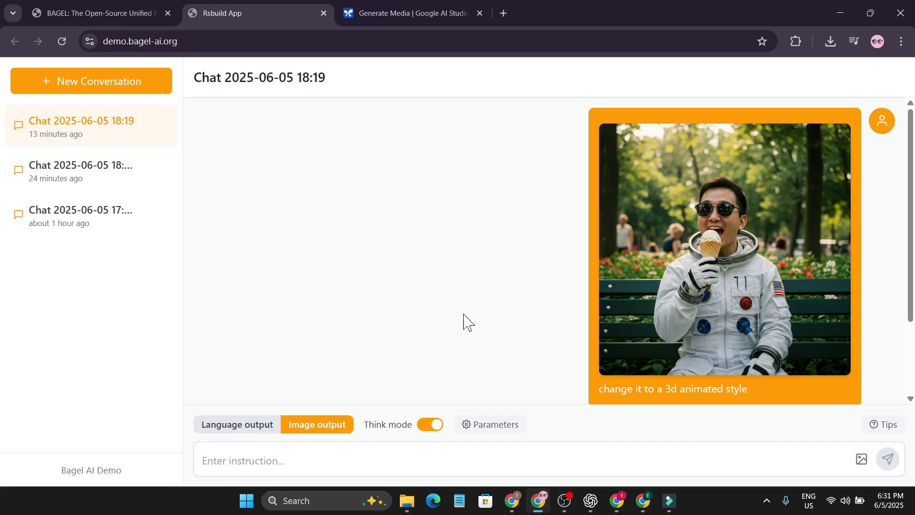
# Step: Return to the BAGEL project website and browse the showcase down to the Editing section
pyautogui.click(86, 16)
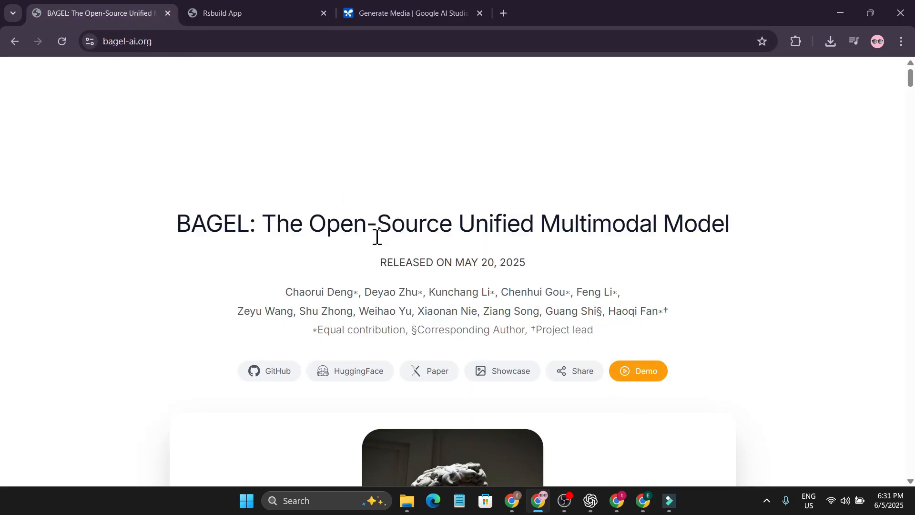
pyautogui.scroll(-1, 472, 286)
pyautogui.scroll(1, 479, 283)
pyautogui.scroll(-4, 525, 287)
pyautogui.scroll(-5, 533, 295)
pyautogui.scroll(-5, 534, 296)
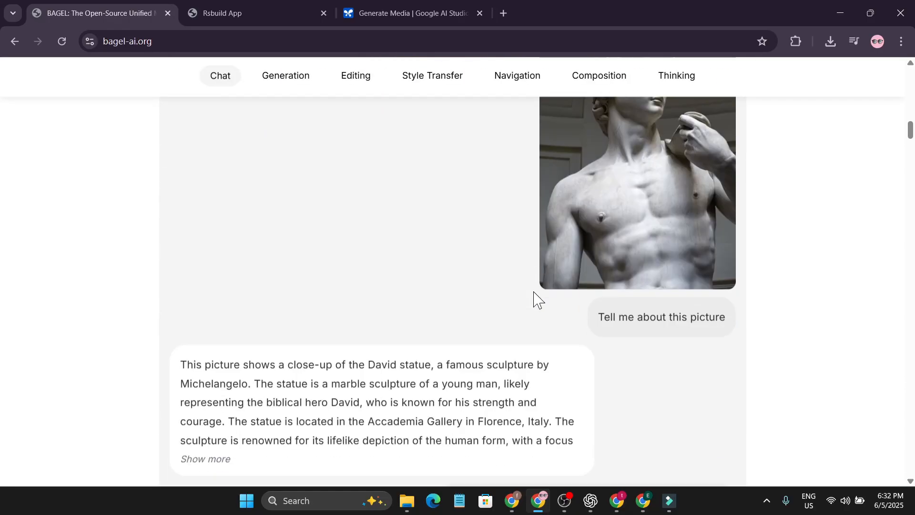
pyautogui.scroll(-3, 535, 297)
pyautogui.scroll(-5, 535, 297)
pyautogui.scroll(-3, 534, 297)
pyautogui.scroll(-2, 535, 297)
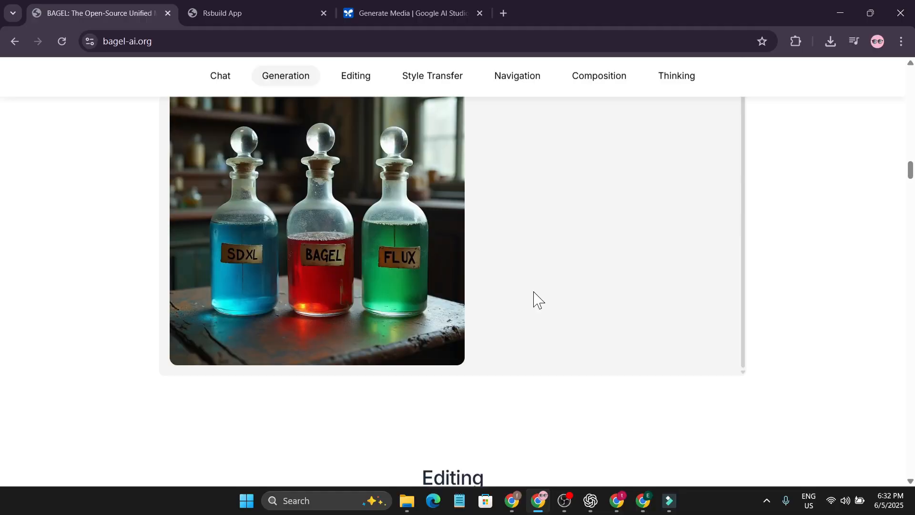
pyautogui.scroll(1, 534, 297)
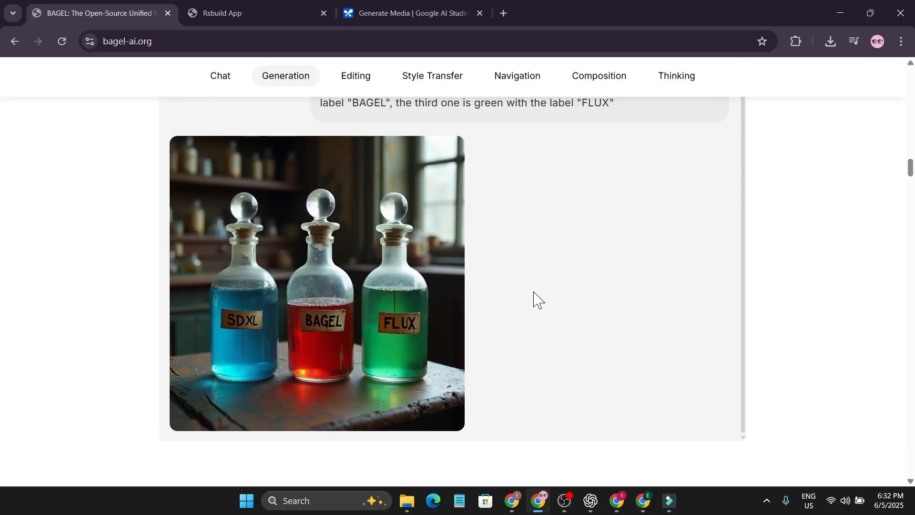
pyautogui.scroll(2, 539, 299)
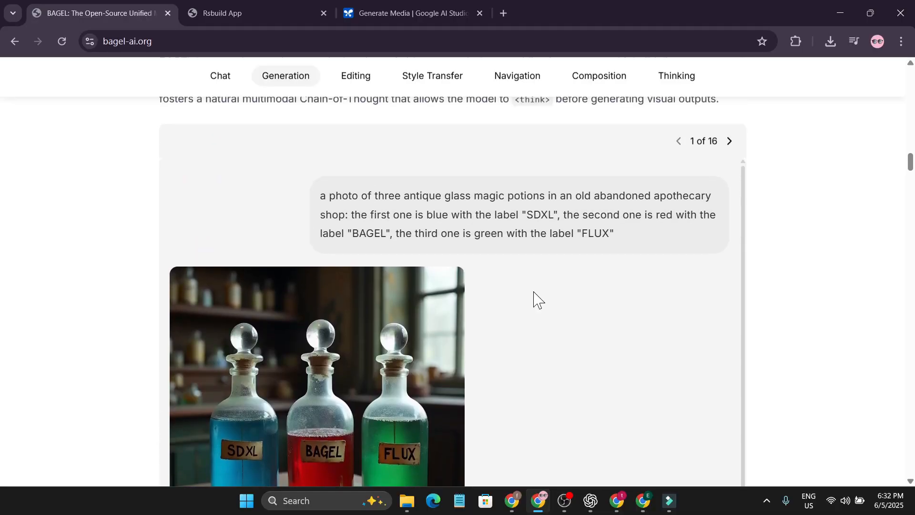
pyautogui.scroll(-5, 537, 300)
pyautogui.scroll(-2, 538, 299)
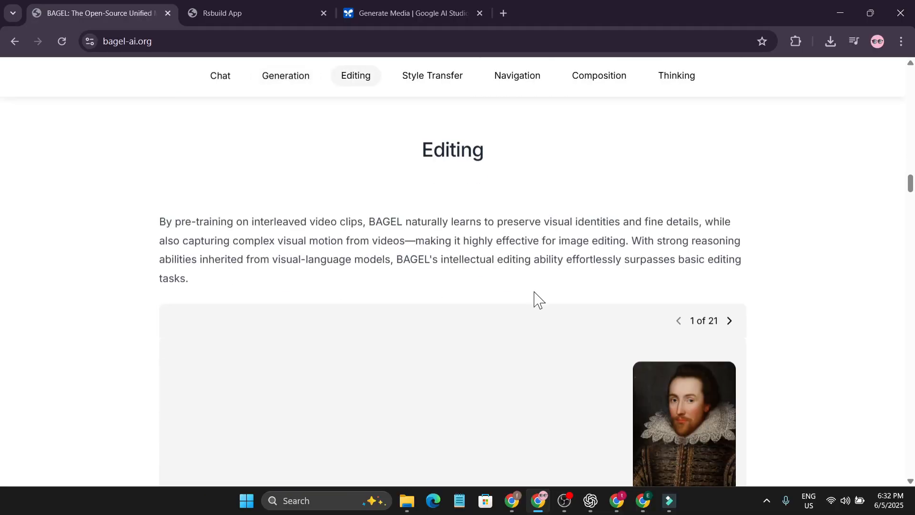